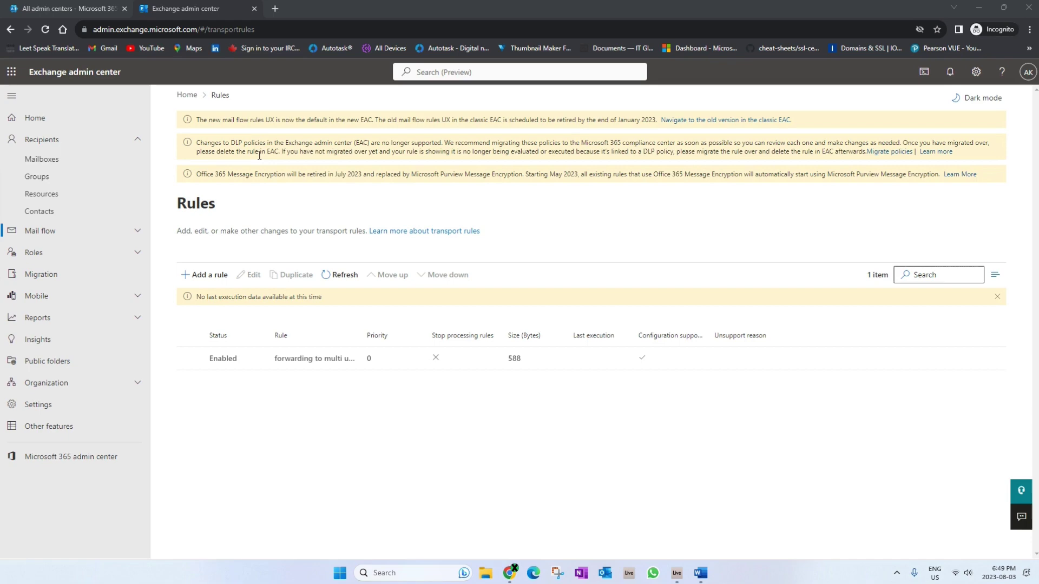
Switch to the Microsoft 365 'All admin centers' browser tab
left_click(67, 9)
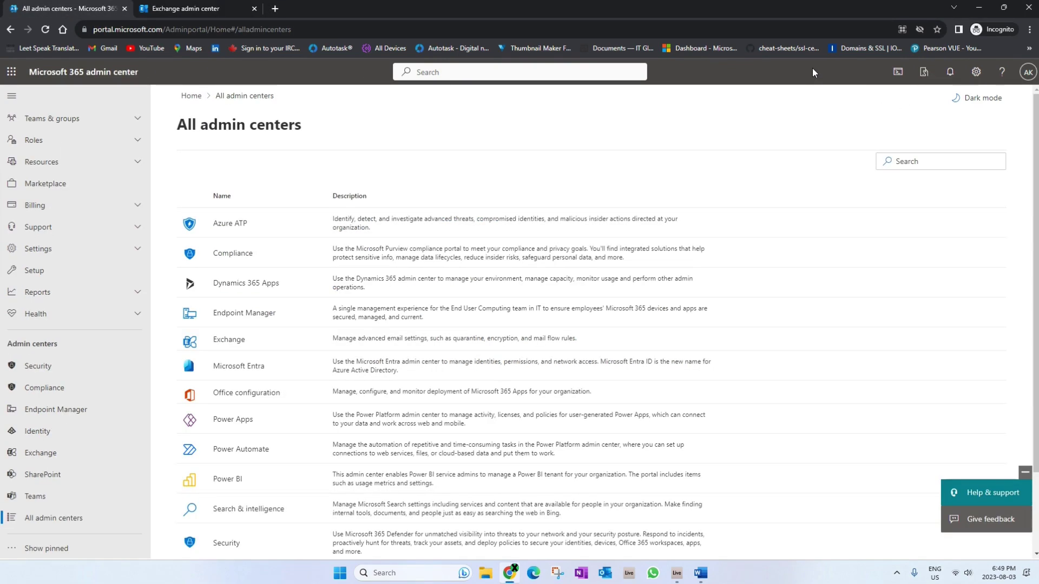
Show the signed-in administrator's account details from the top-right avatar
left_click(1028, 72)
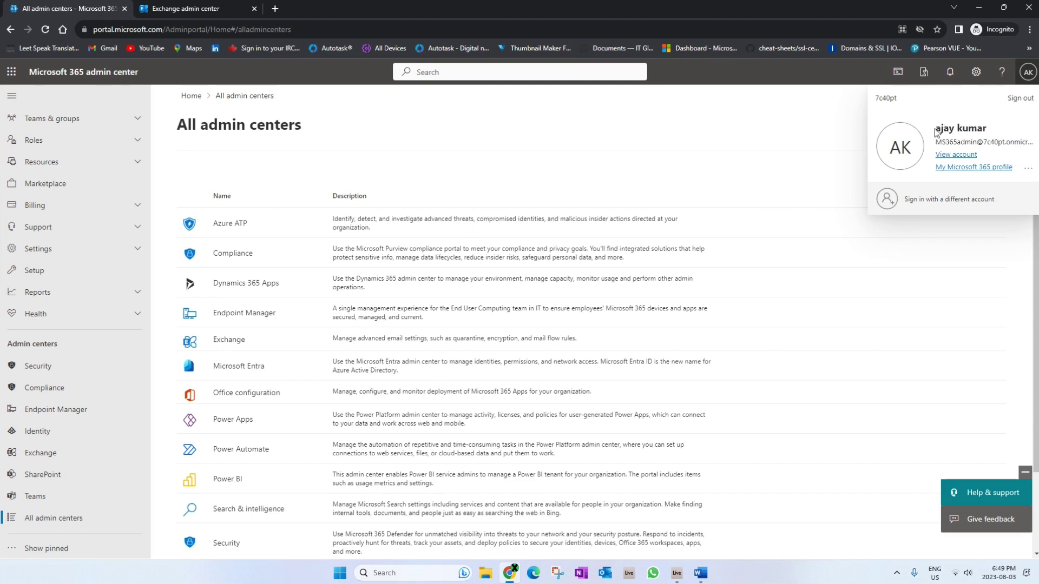
Open Exchange's Mail flow > Rules list and start a new transport rule from scratch
left_click(777, 115)
scroll(98, 184, "up", 2)
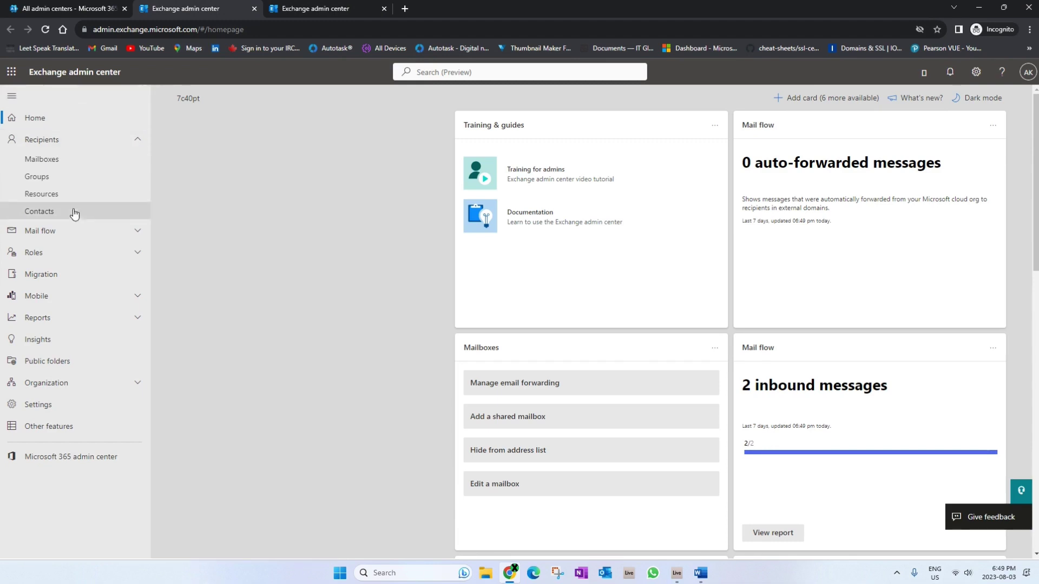
left_click(63, 230)
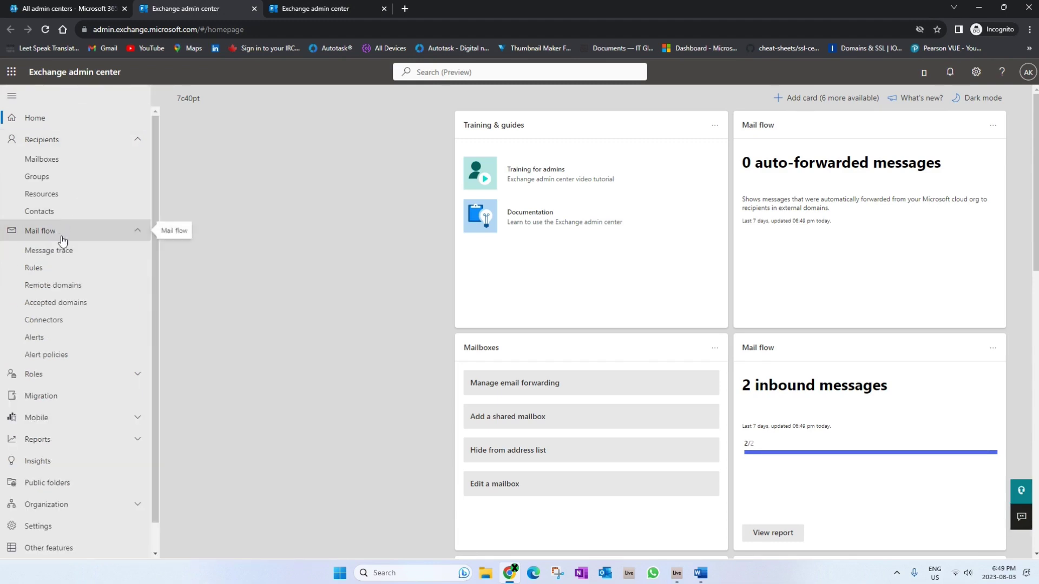
left_click(50, 268)
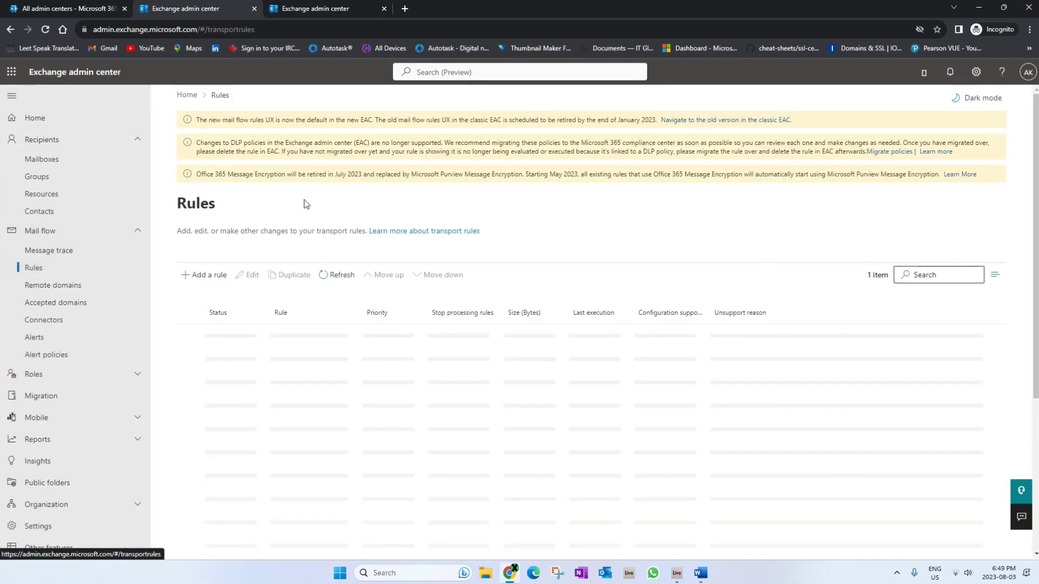
left_click(203, 275)
left_click(226, 306)
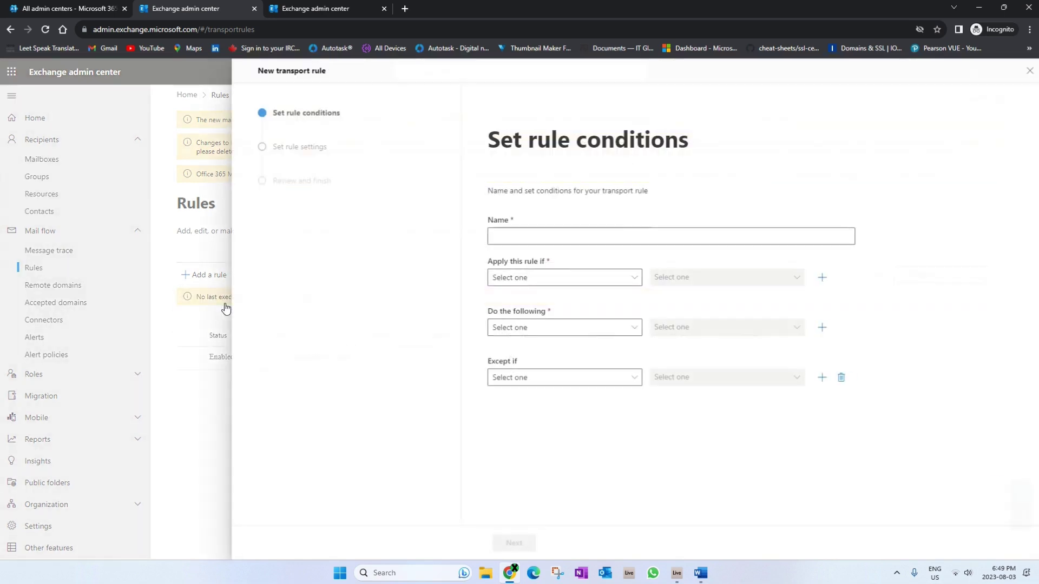
left_click(568, 243)
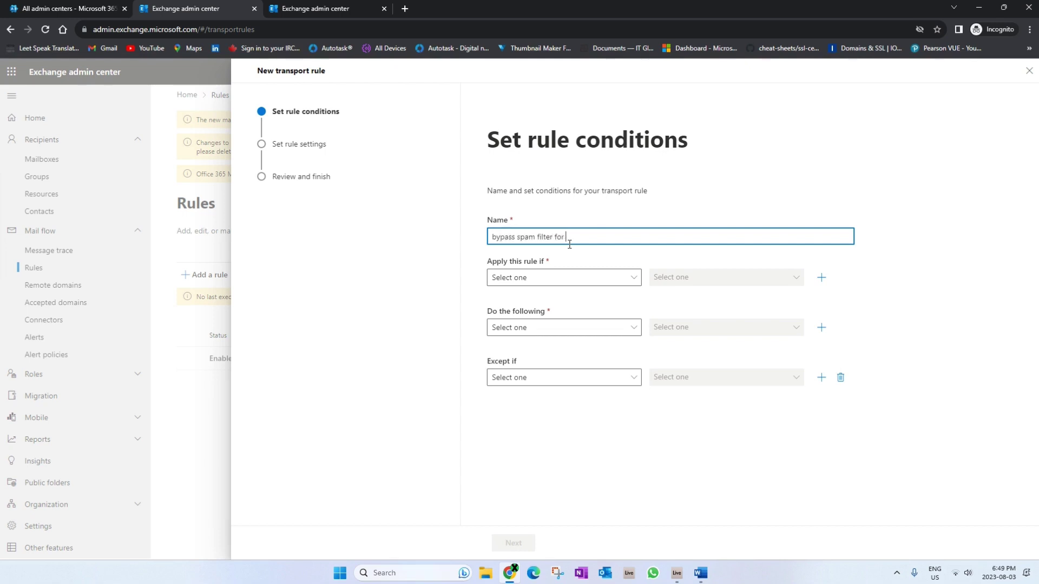
left_click_drag(645, 234, 566, 237)
Set the rule's first condition to 'The sender' > 'is this person'
left_click(557, 280)
left_click(548, 314)
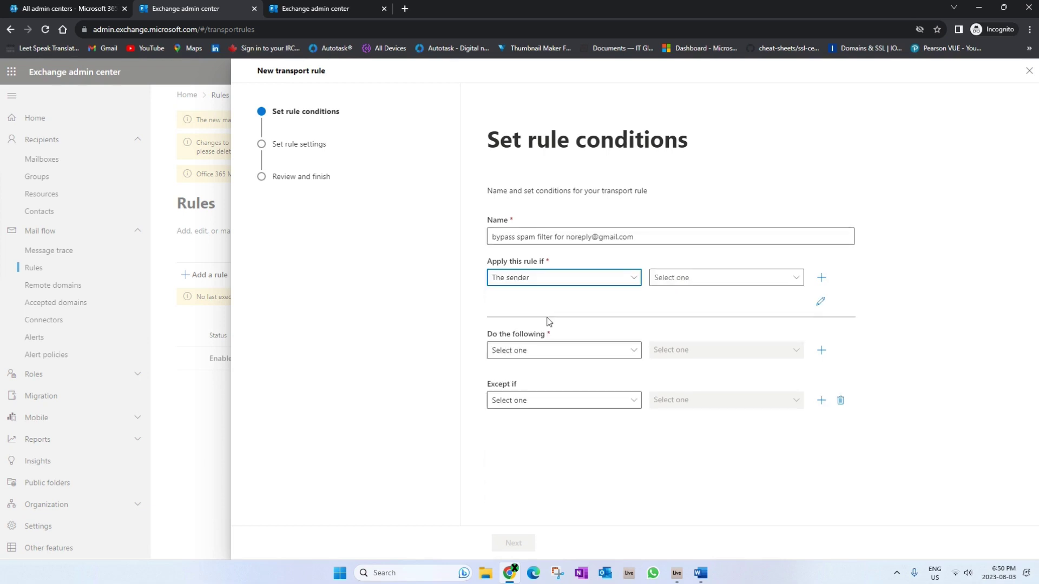
left_click(754, 278)
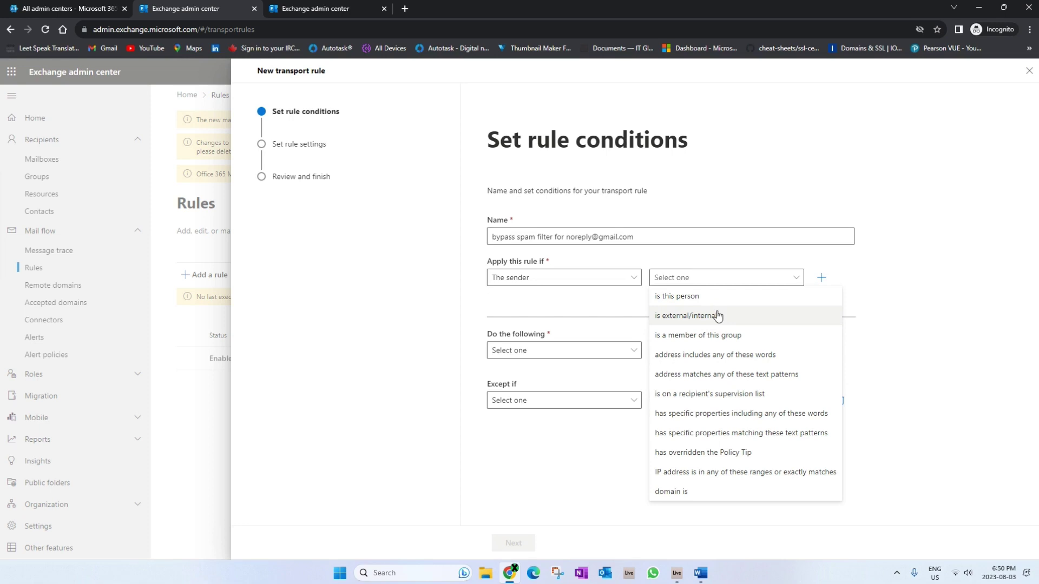
left_click(671, 491)
left_click(810, 139)
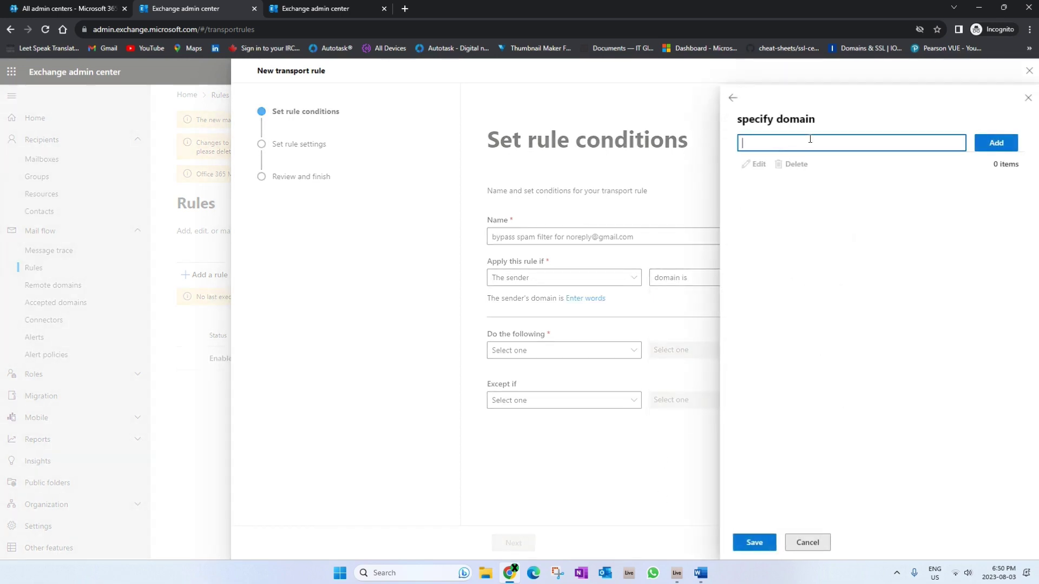
left_click(732, 98)
left_click(708, 281)
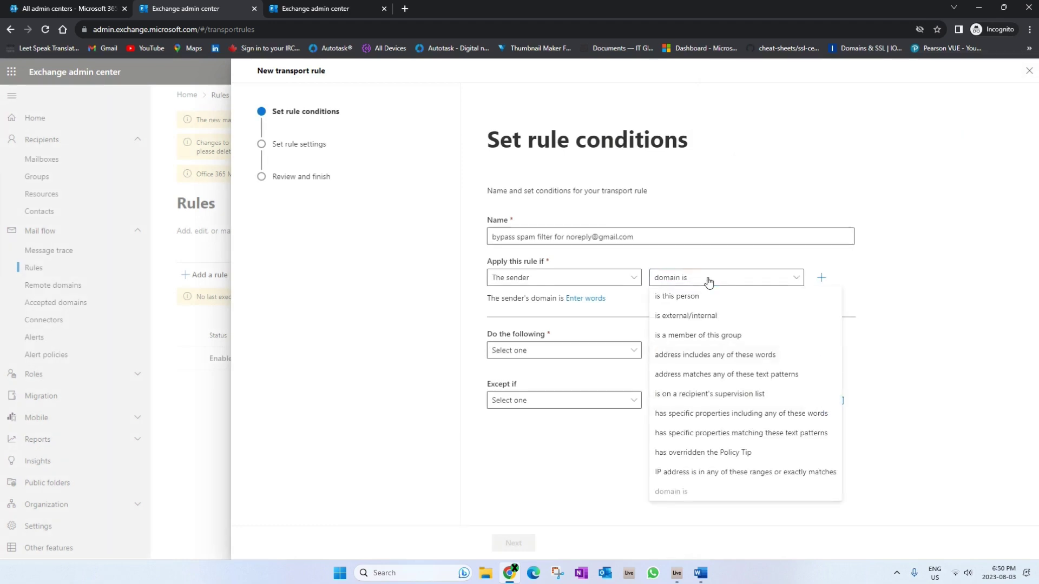
left_click(691, 305)
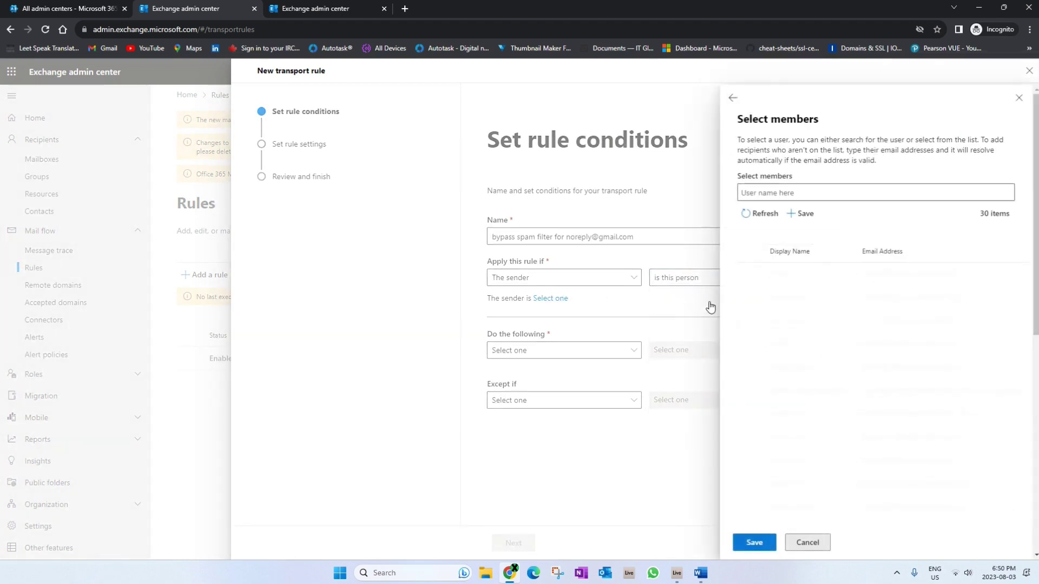
left_click(841, 195)
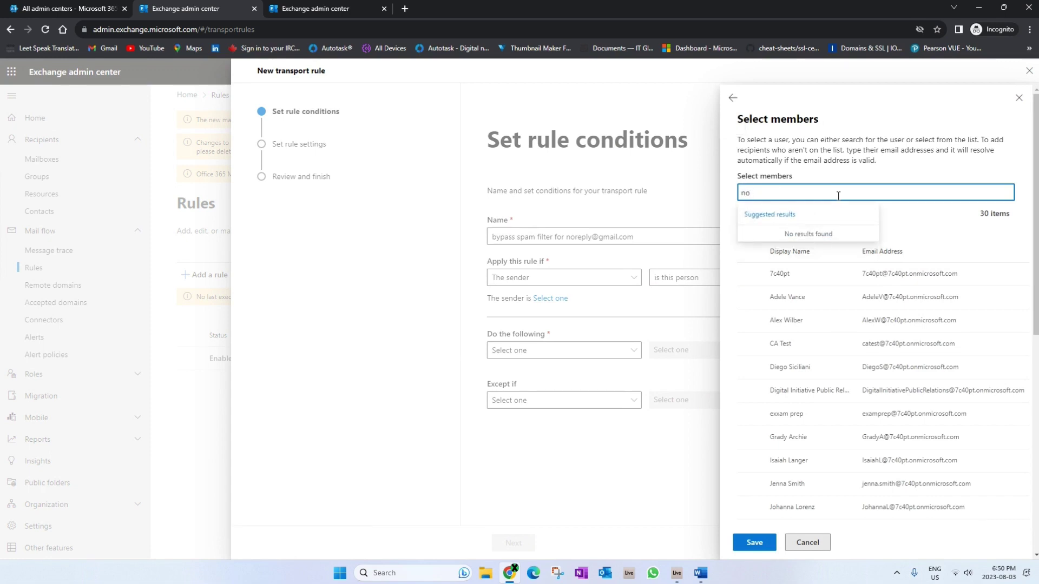
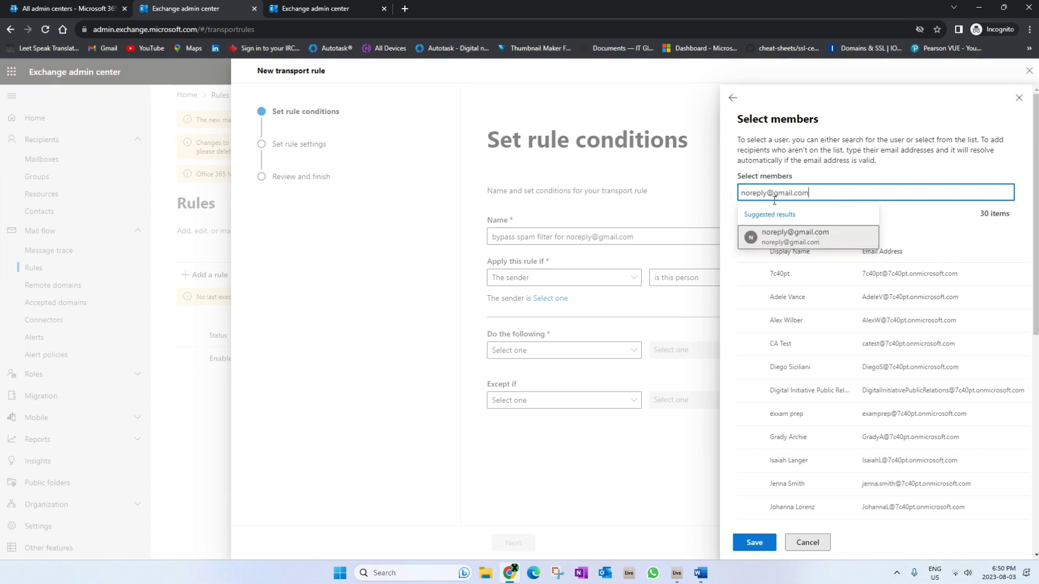
left_click_drag(826, 193, 739, 187)
key("Return")
left_click(756, 546)
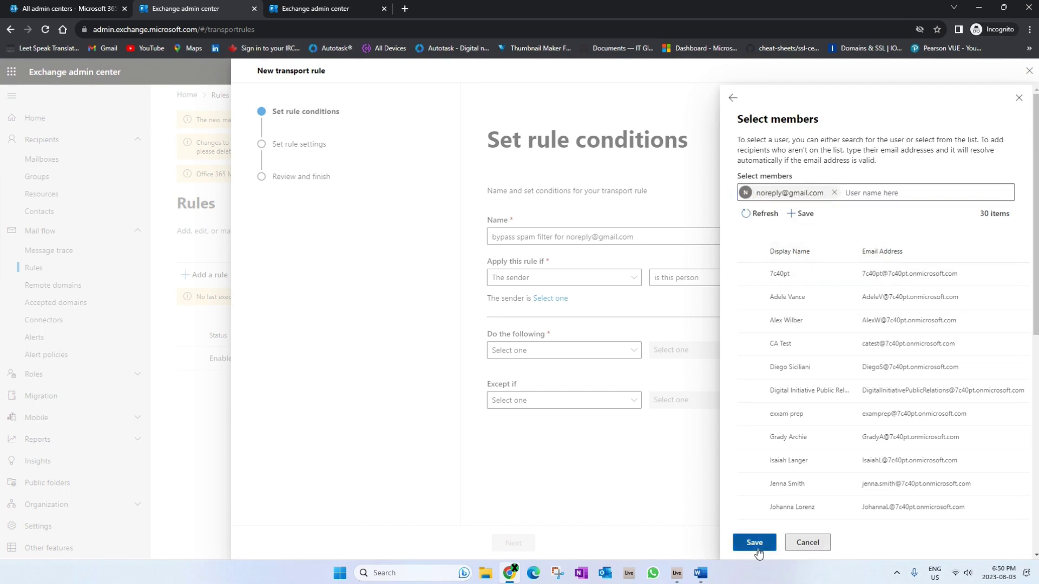
Set the rule action to modify message properties, setting spam confidence level (SCL) to -1
left_click(573, 352)
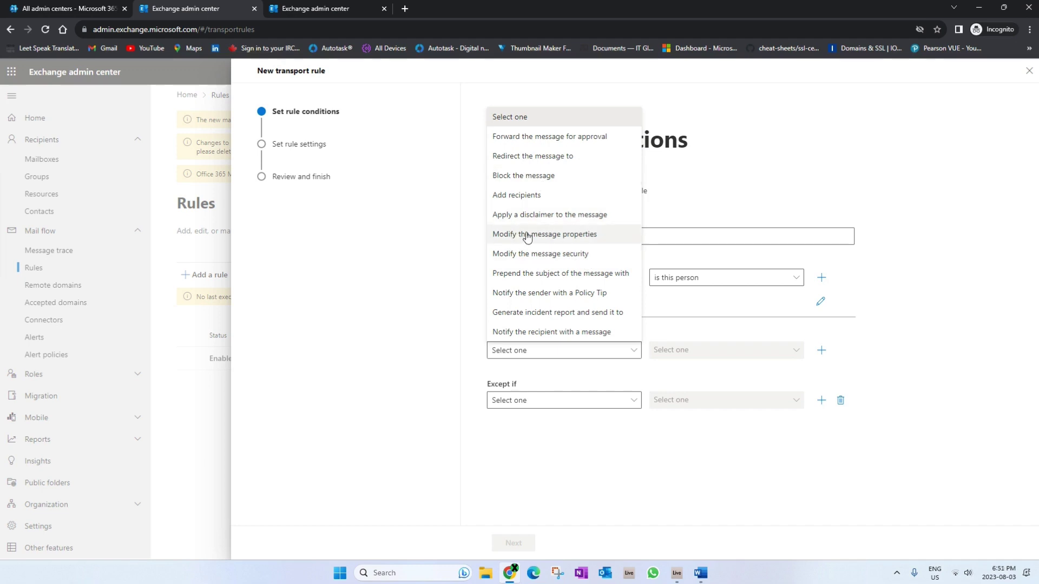
left_click(541, 234)
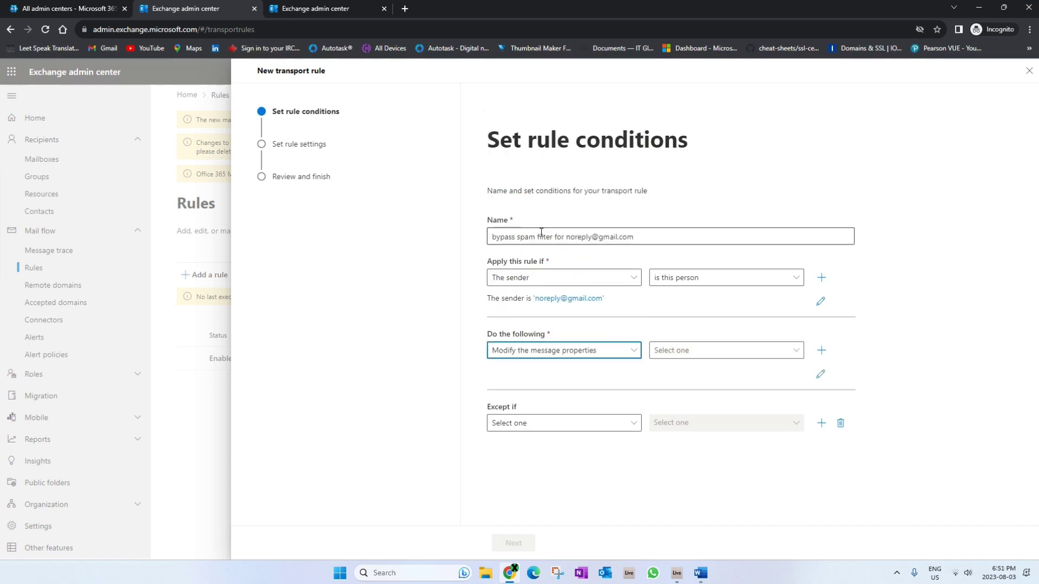
left_click(712, 353)
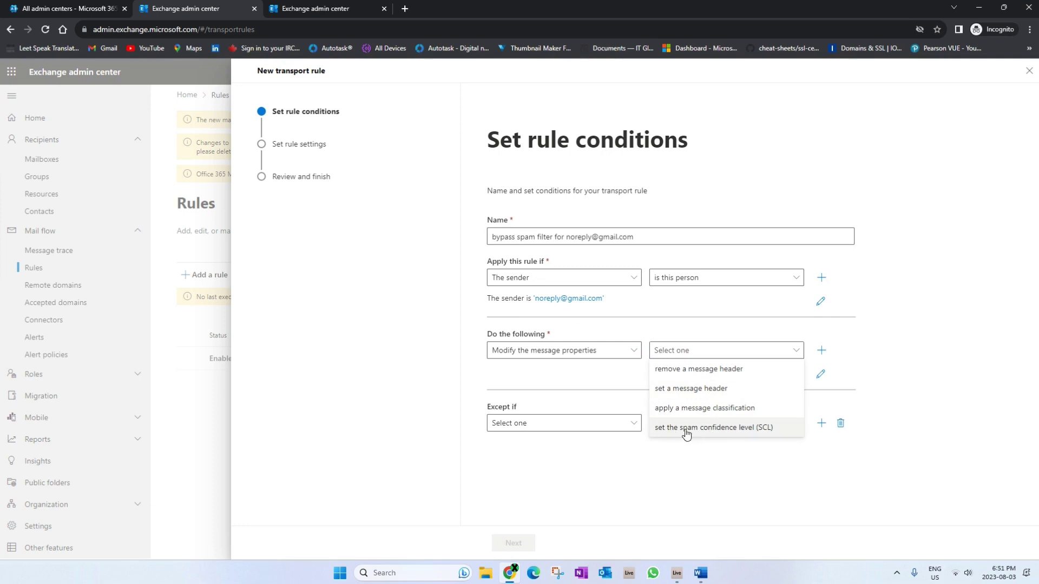
left_click(721, 430)
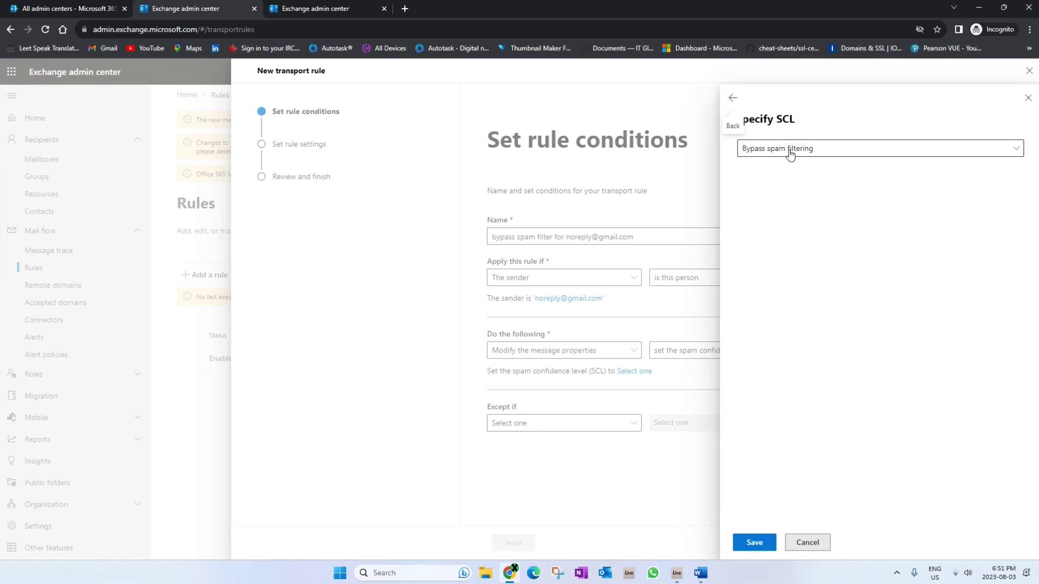
left_click(751, 550)
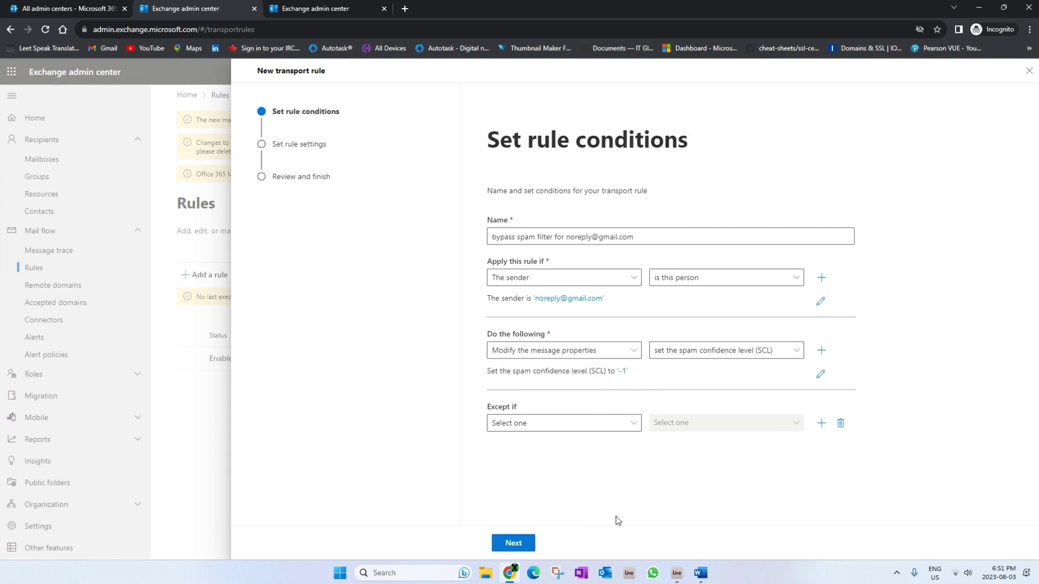
left_click(513, 544)
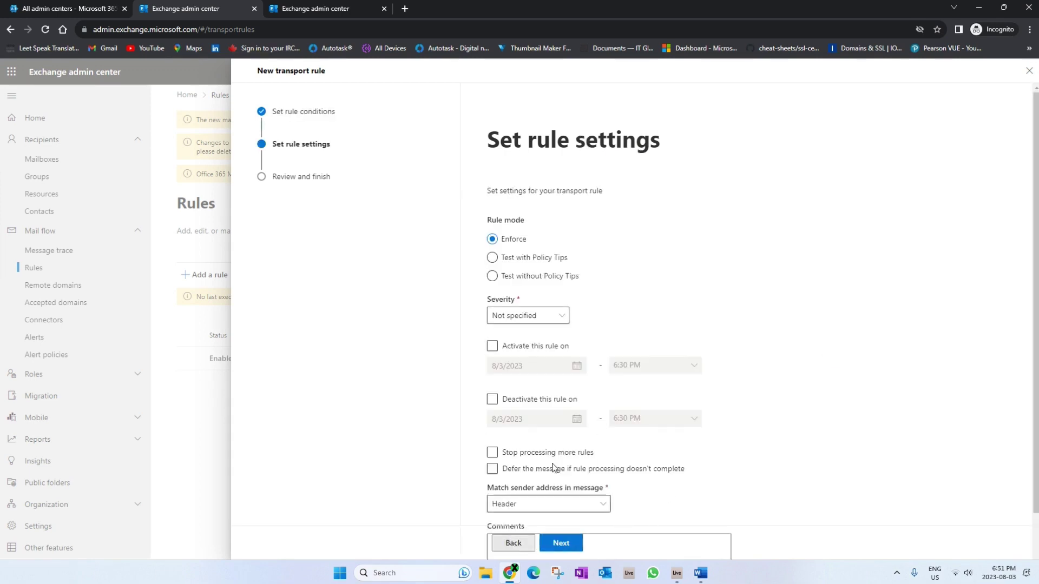
scroll(742, 478, "down", 2)
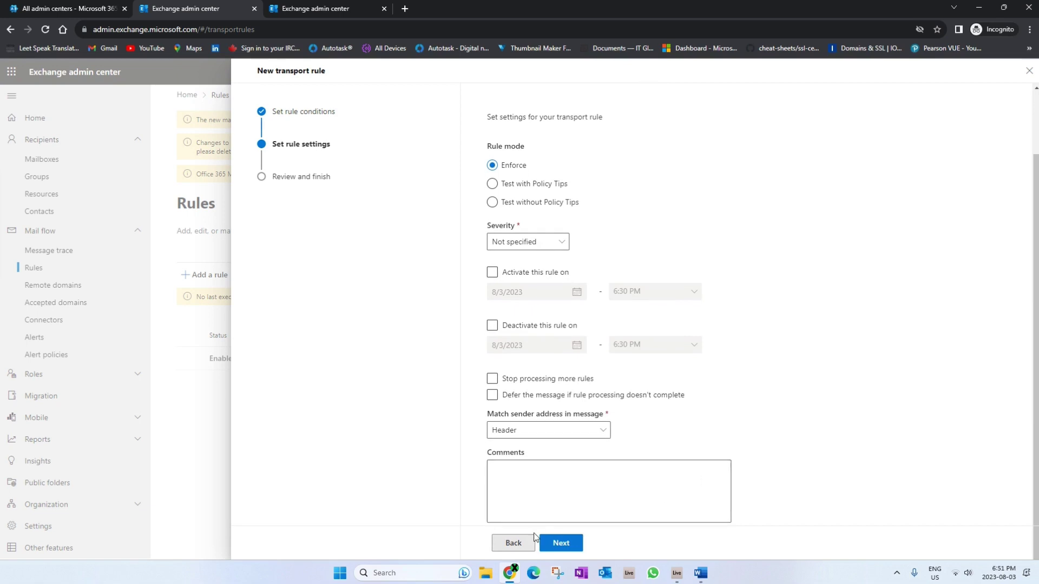
left_click(519, 543)
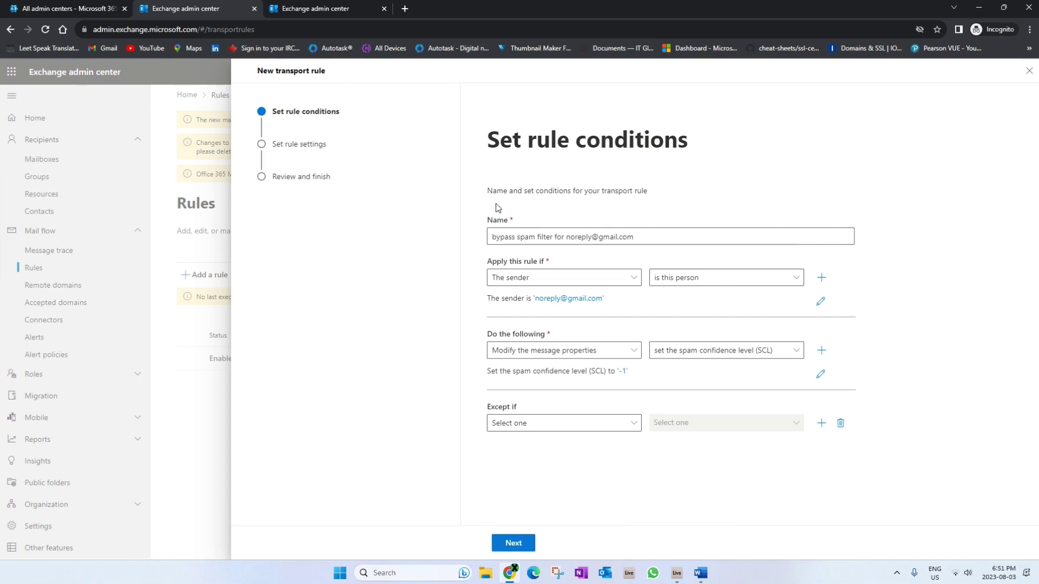
left_click(820, 301)
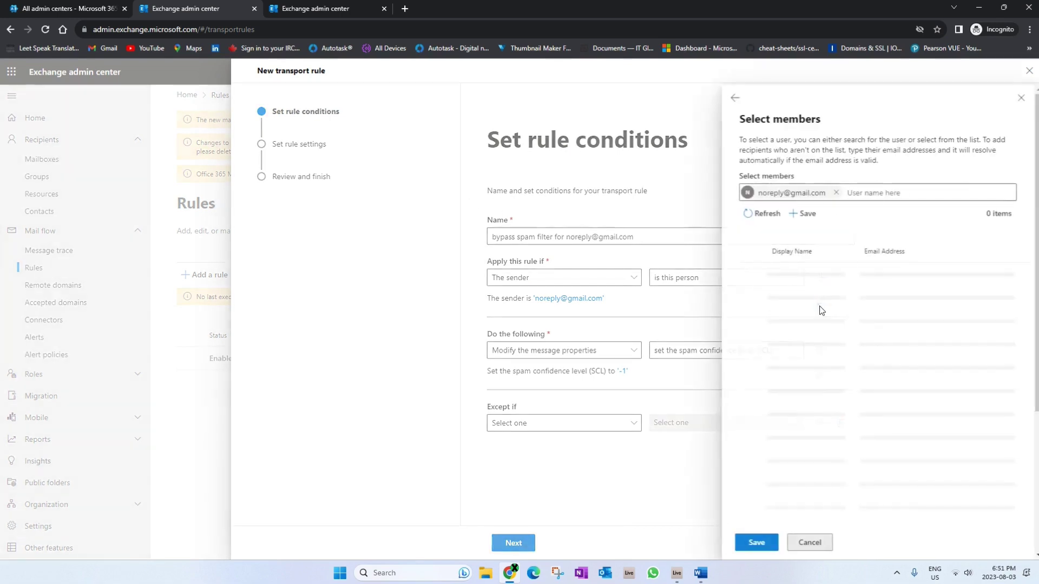
left_click(890, 193)
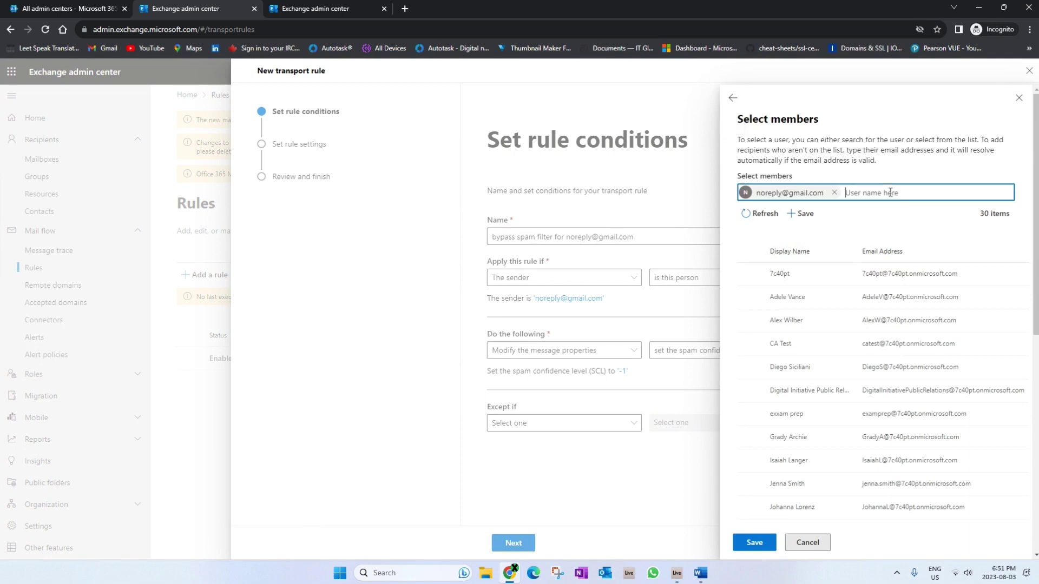
type("n")
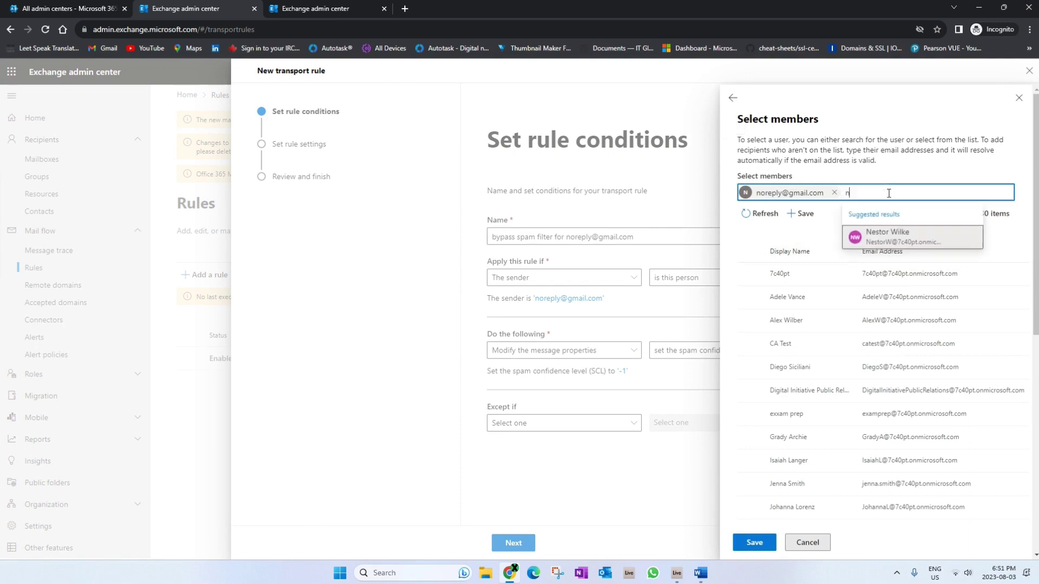
type("o")
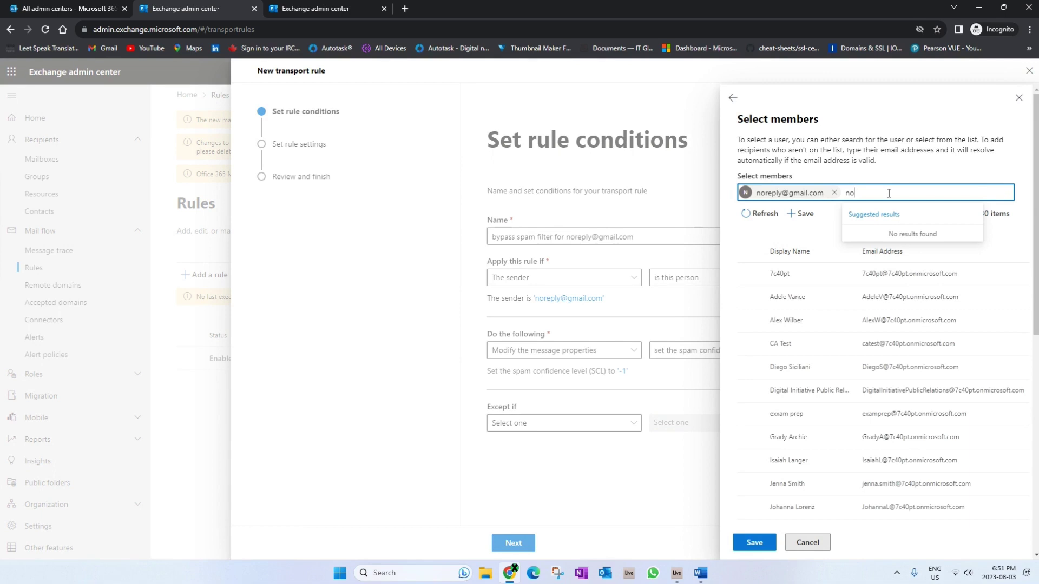
key("BackSpace")
key("BackSpace")
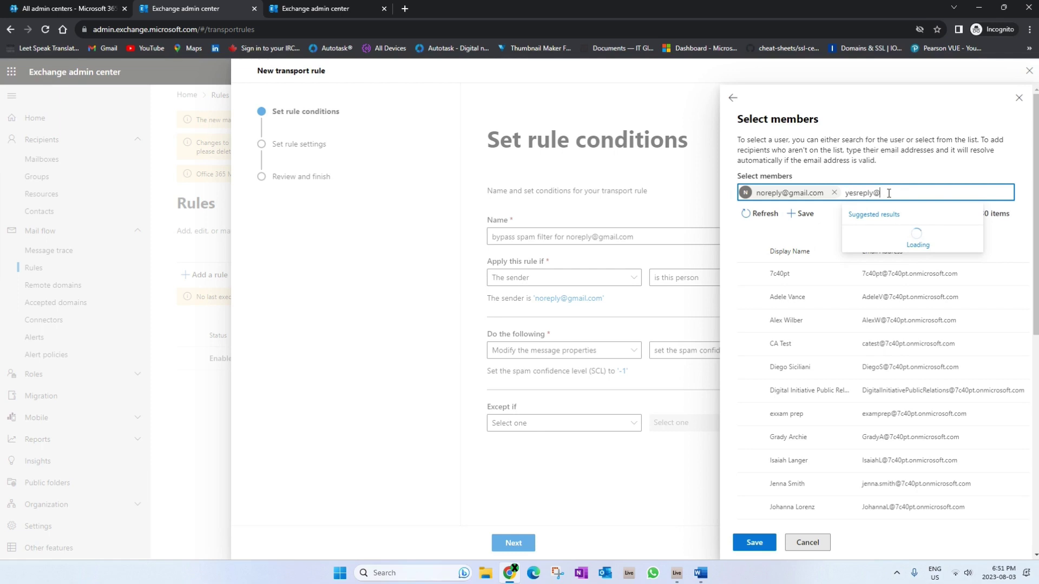
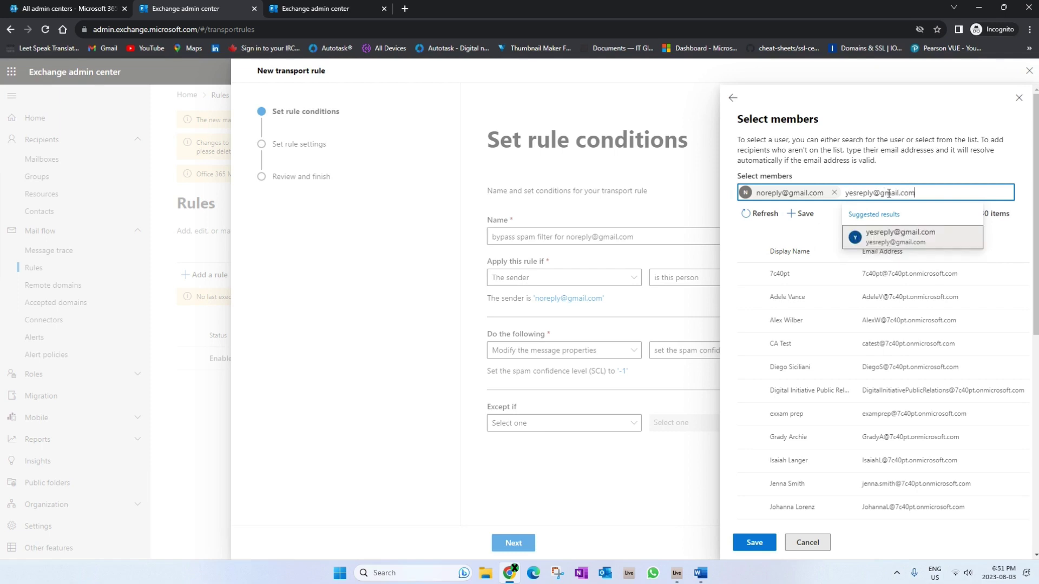
left_click(893, 241)
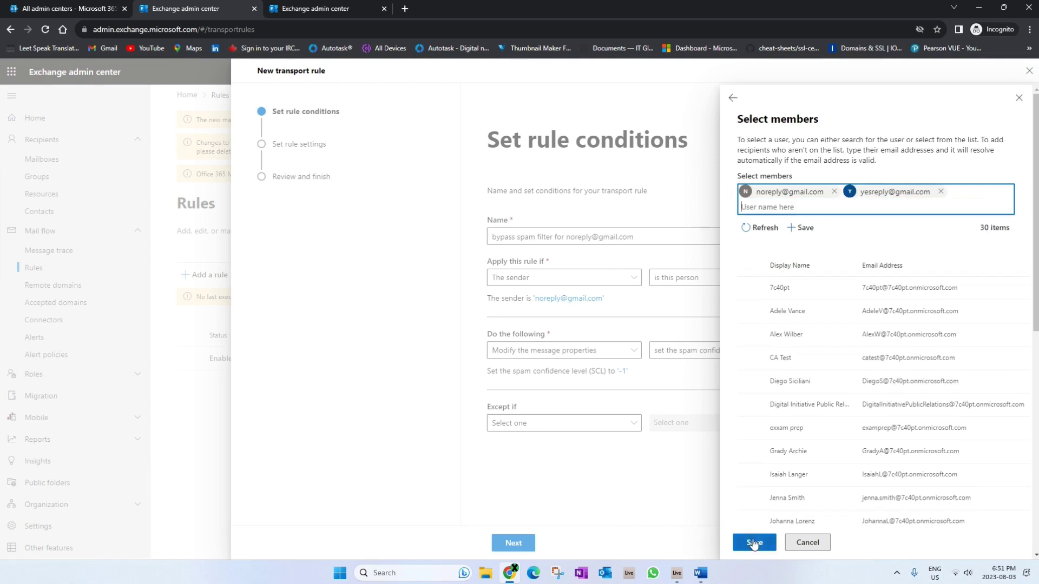
Save both sender addresses, step through settings and review, and finish creating the rule
left_click(753, 544)
left_click(526, 541)
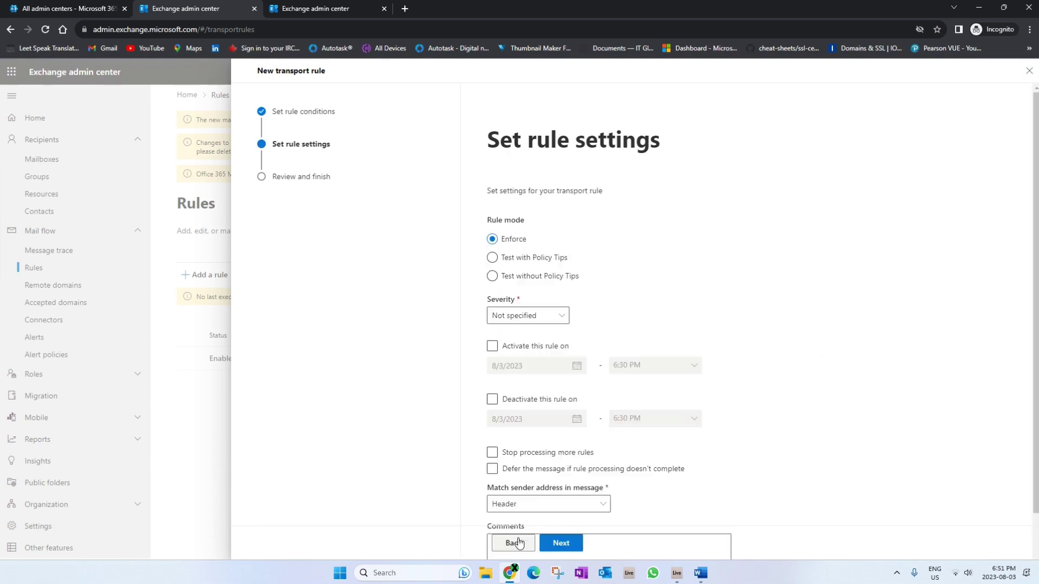
scroll(540, 471, "down", 2)
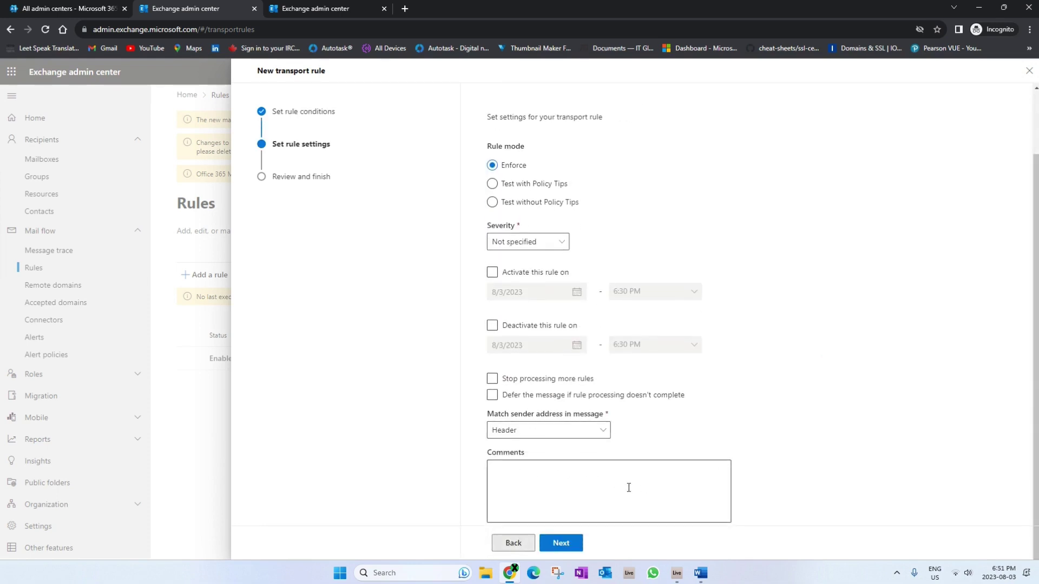
left_click(561, 543)
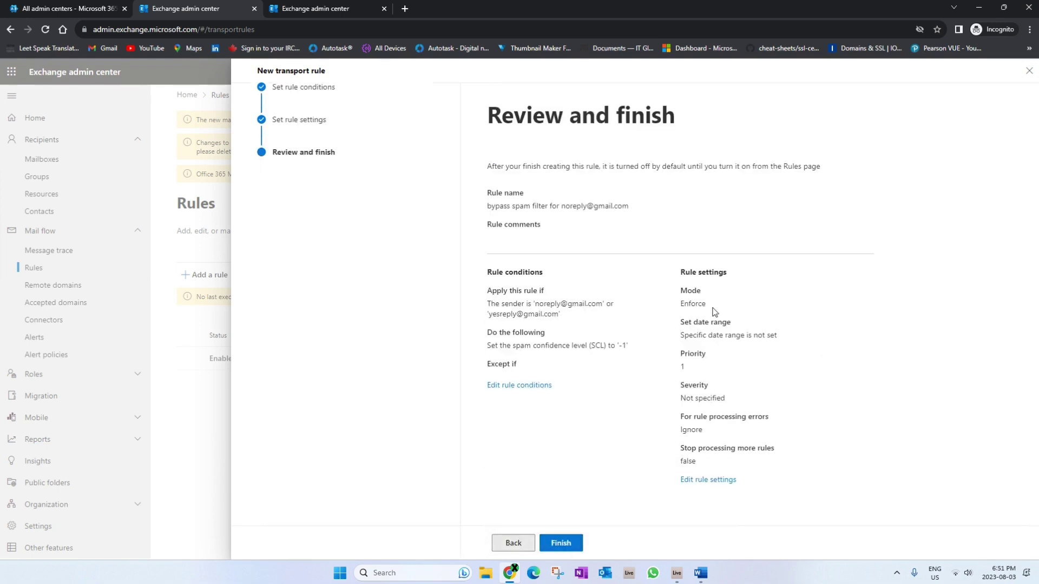
left_click(577, 544)
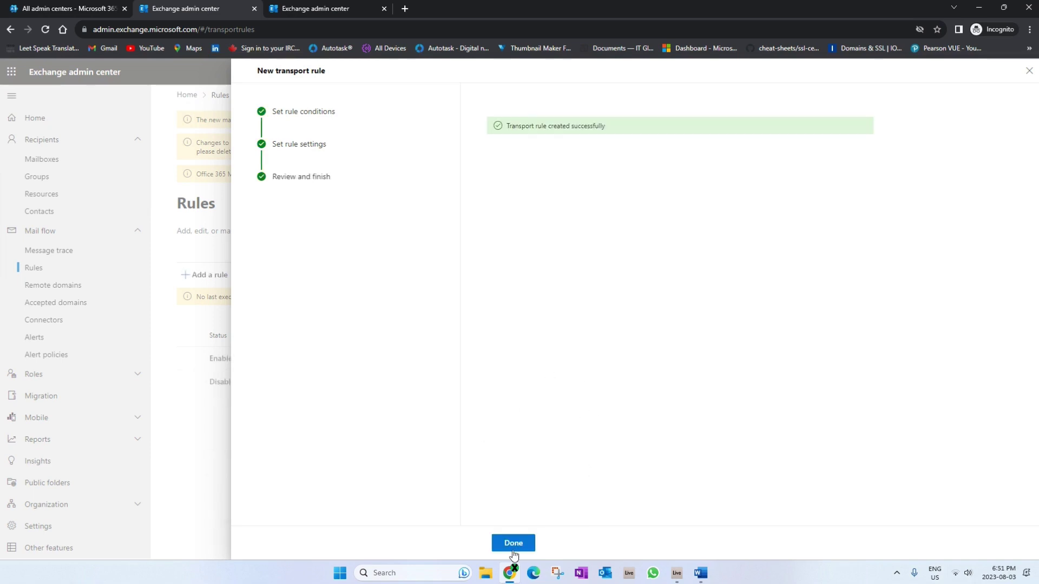
Back in the Rules list, switch the bypass spam filter rule's enable toggle on
left_click(511, 545)
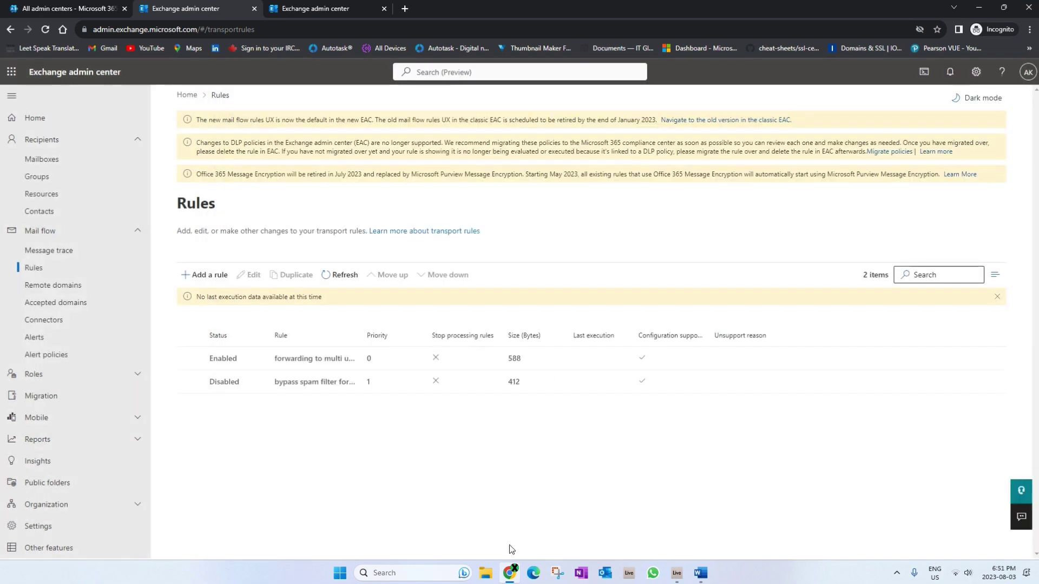
left_click(226, 384)
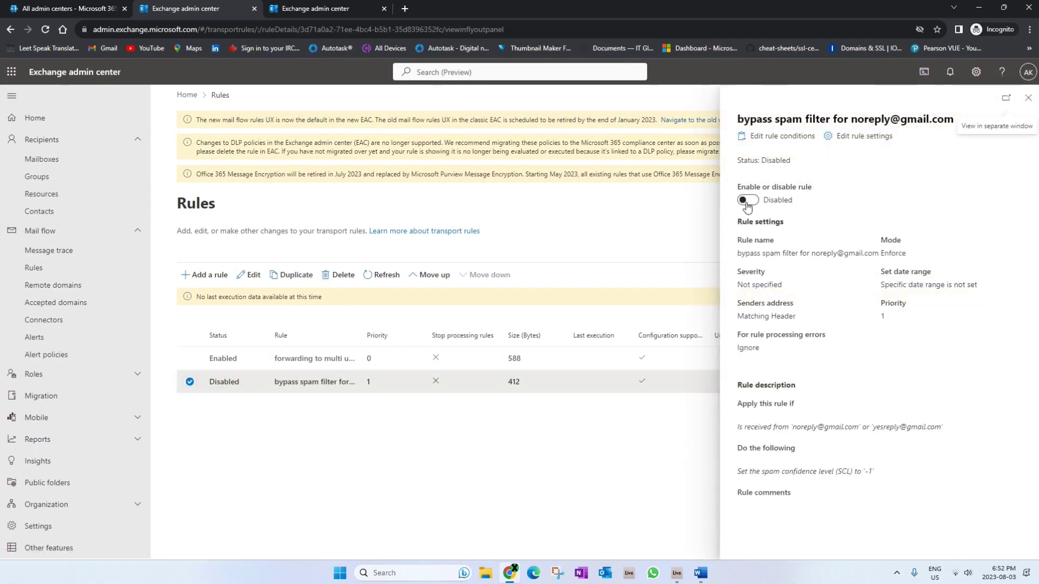
left_click(747, 202)
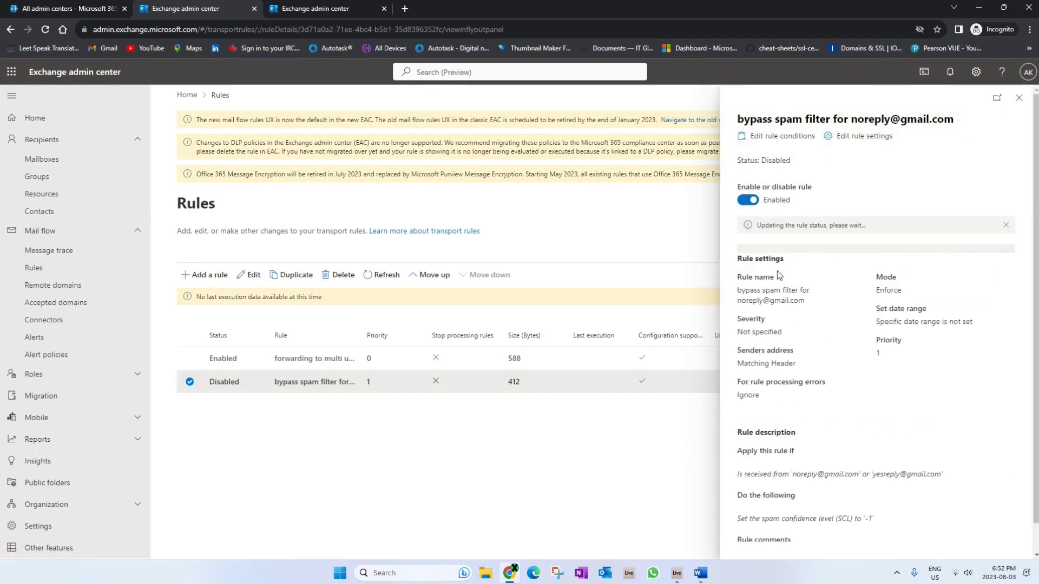
left_click(1019, 98)
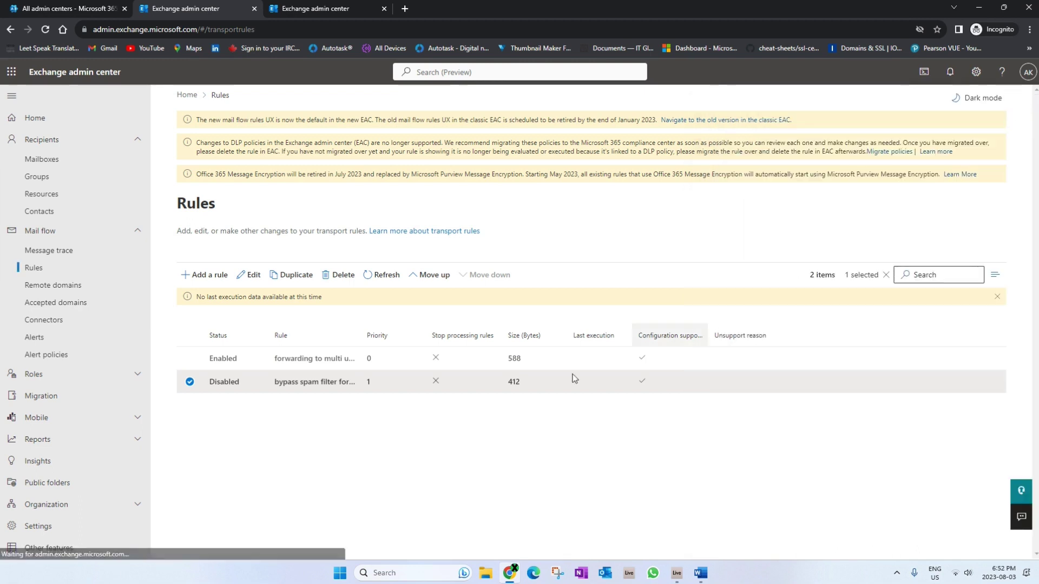